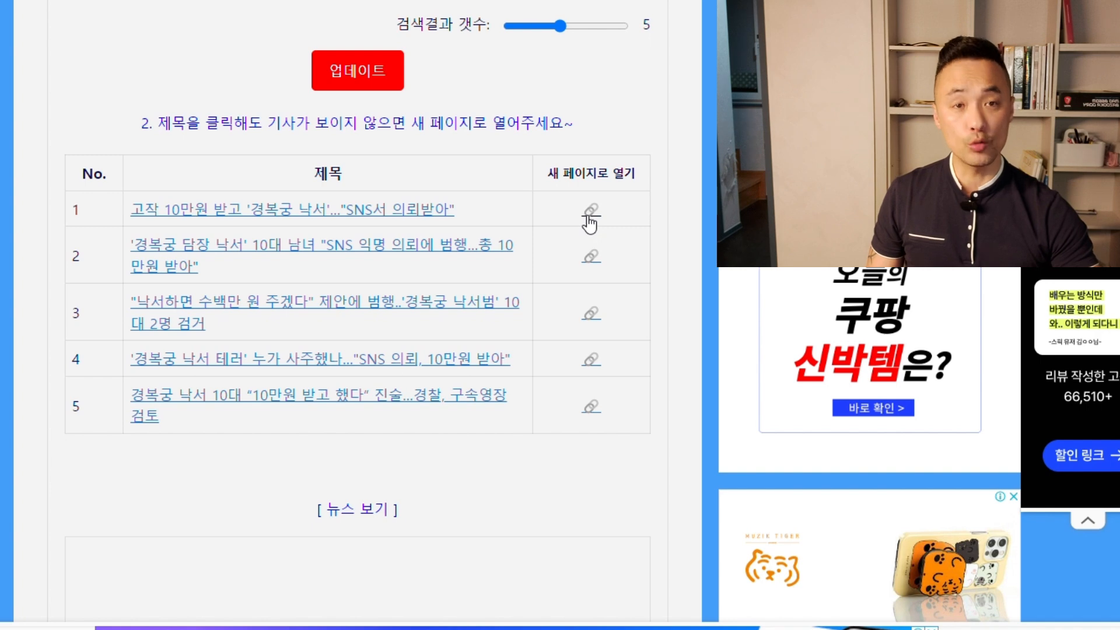
Step: Open the first news result, "고작 10만원 받고 '경복궁 낙서'...", in the embedded news viewer and look over the article's beginning
left_click(307, 211)
scroll(326, 280, "down", 5)
mouse_move(352, 360)
scroll(395, 369, "down", 5)
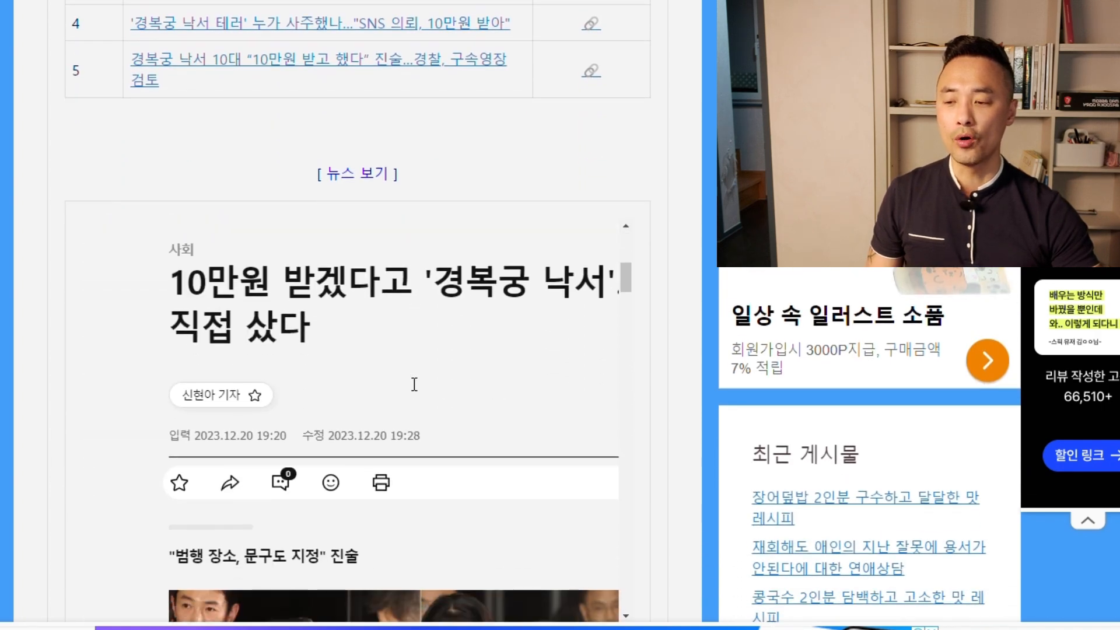
scroll(452, 309, "up", 10)
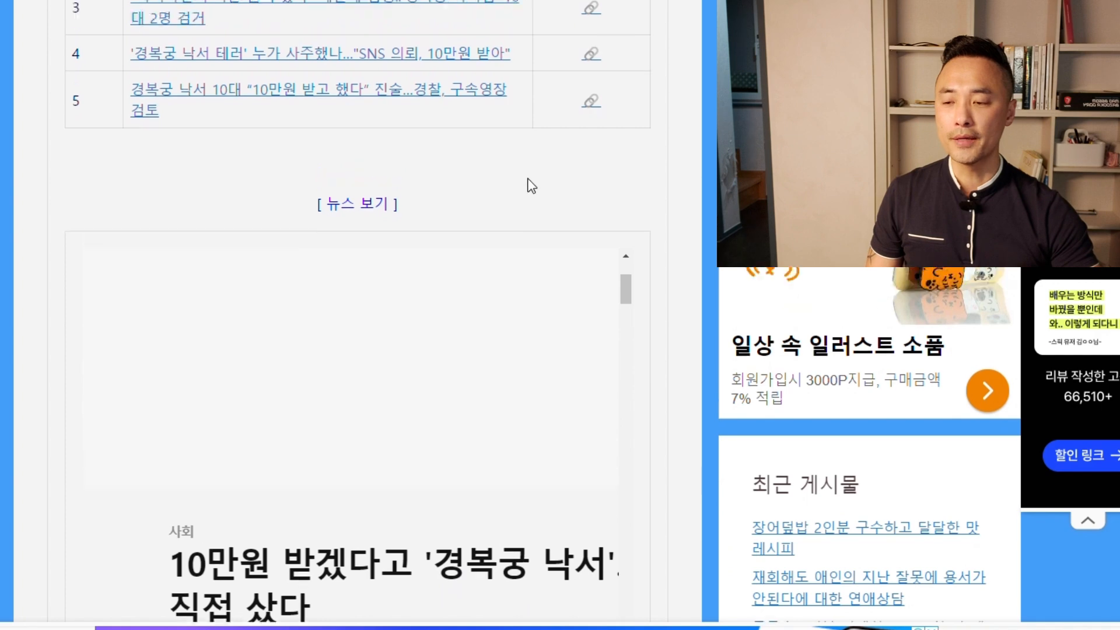
scroll(527, 188, "up", 1)
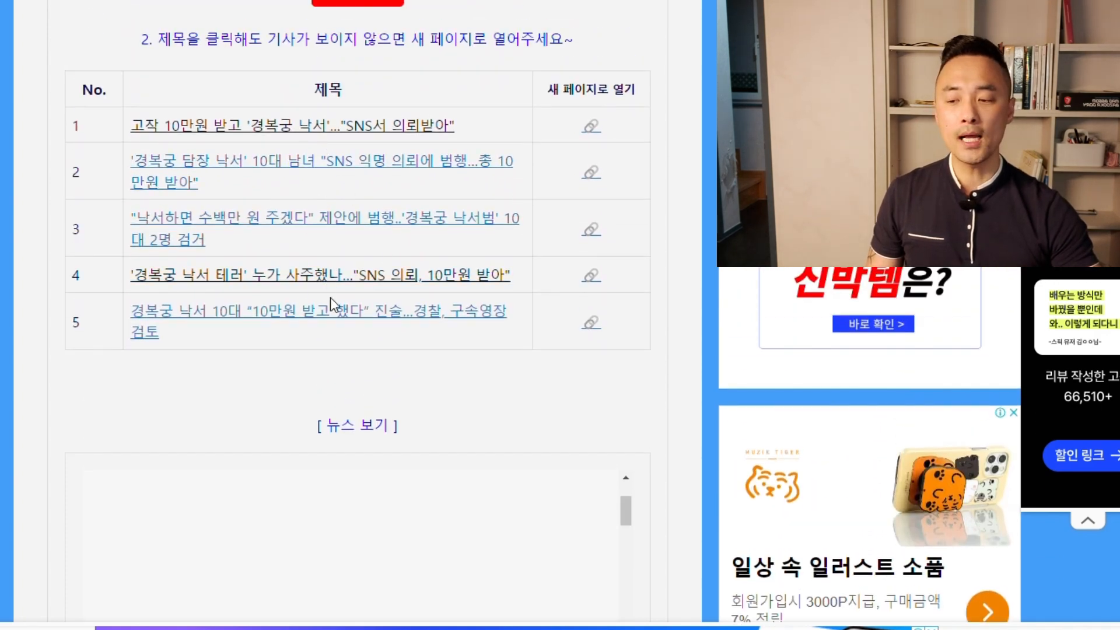
scroll(367, 424, "down", 2)
scroll(367, 423, "down", 1)
scroll(349, 368, "up", 4)
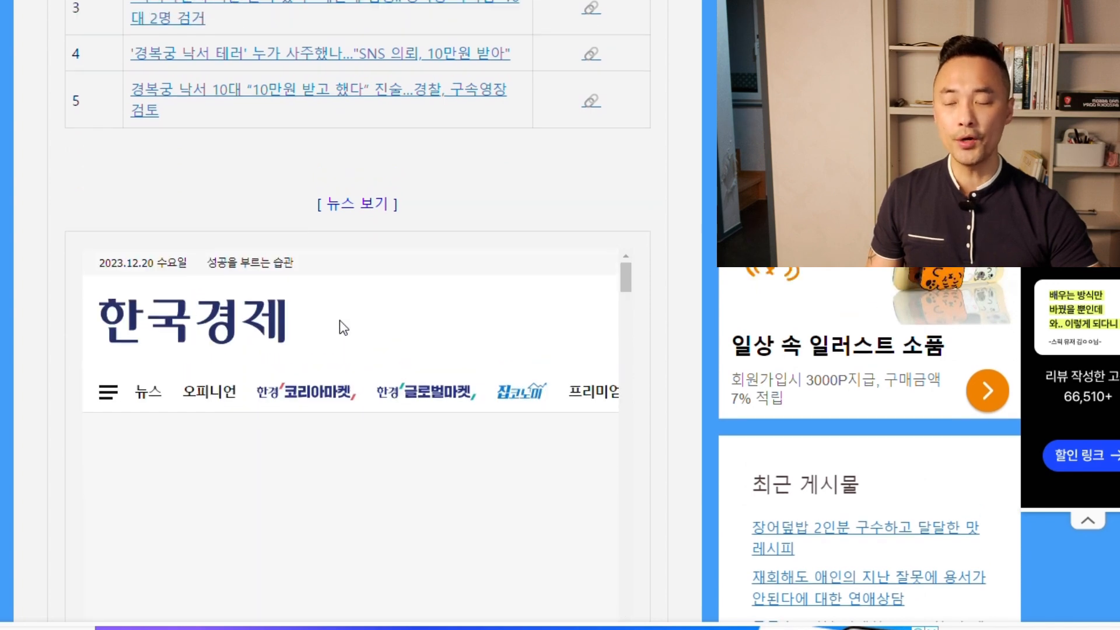
scroll(343, 327, "up", 1)
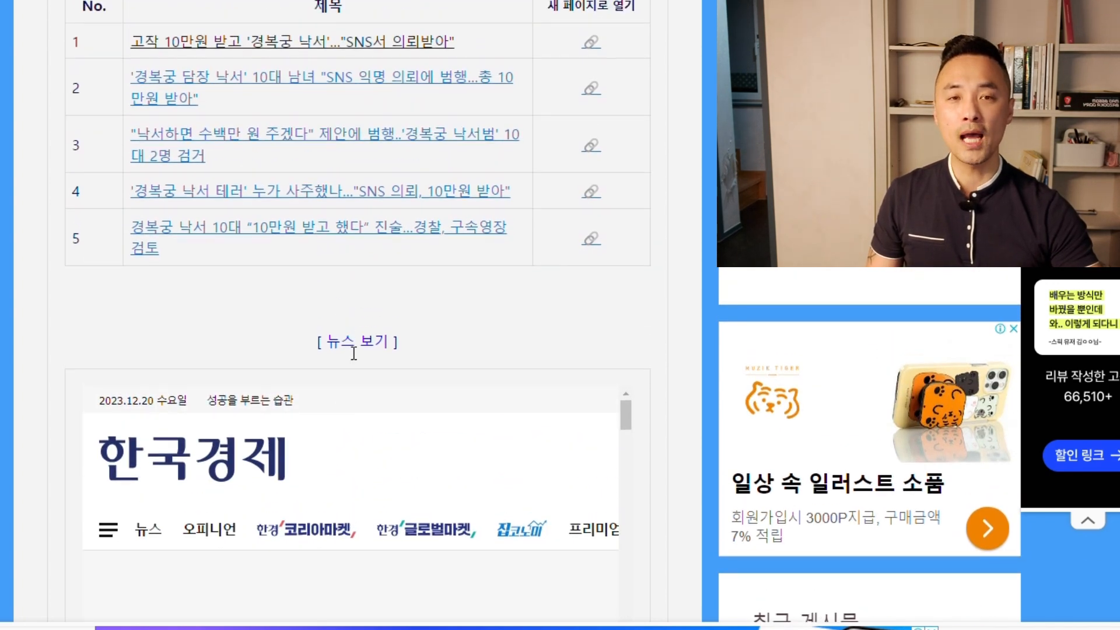
scroll(348, 337, "up", 1)
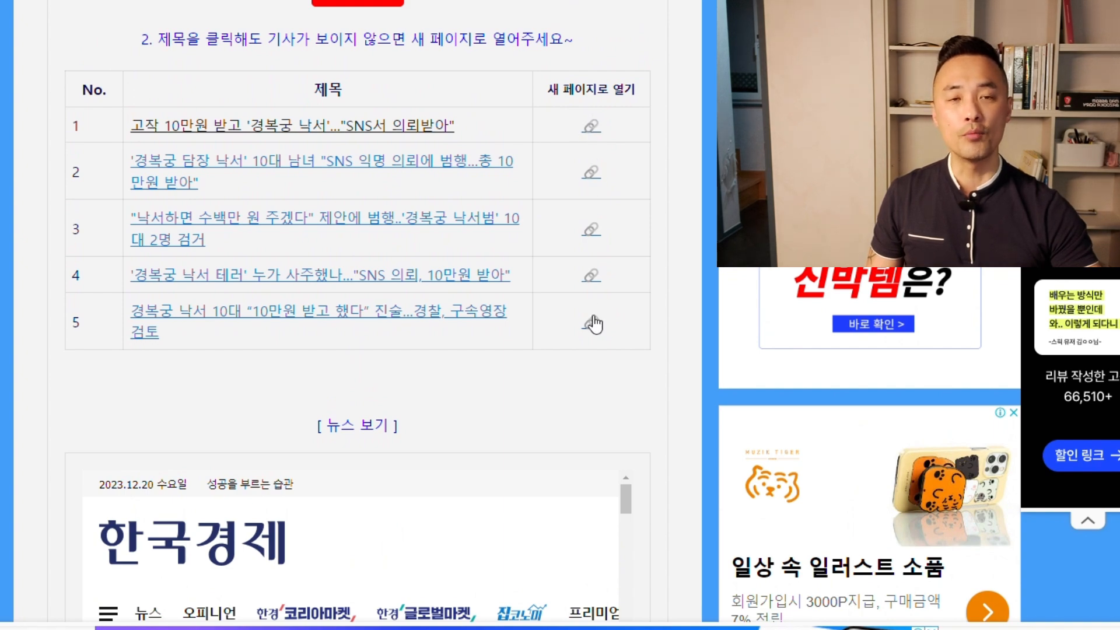
Step: Select and copy the article's full body text in the news viewer, from the opening paragraph through the police official's statement
scroll(303, 357, "down", 5)
scroll(467, 291, "down", 1)
scroll(677, 278, "down", 3)
scroll(537, 242, "up", 1)
scroll(509, 248, "down", 2)
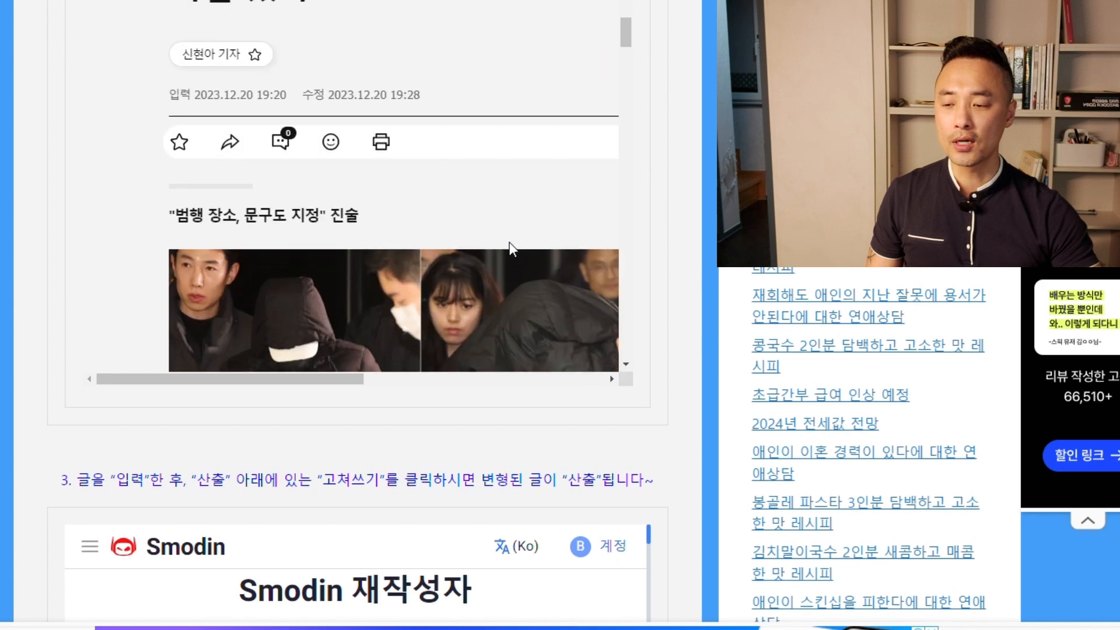
scroll(509, 248, "down", 3)
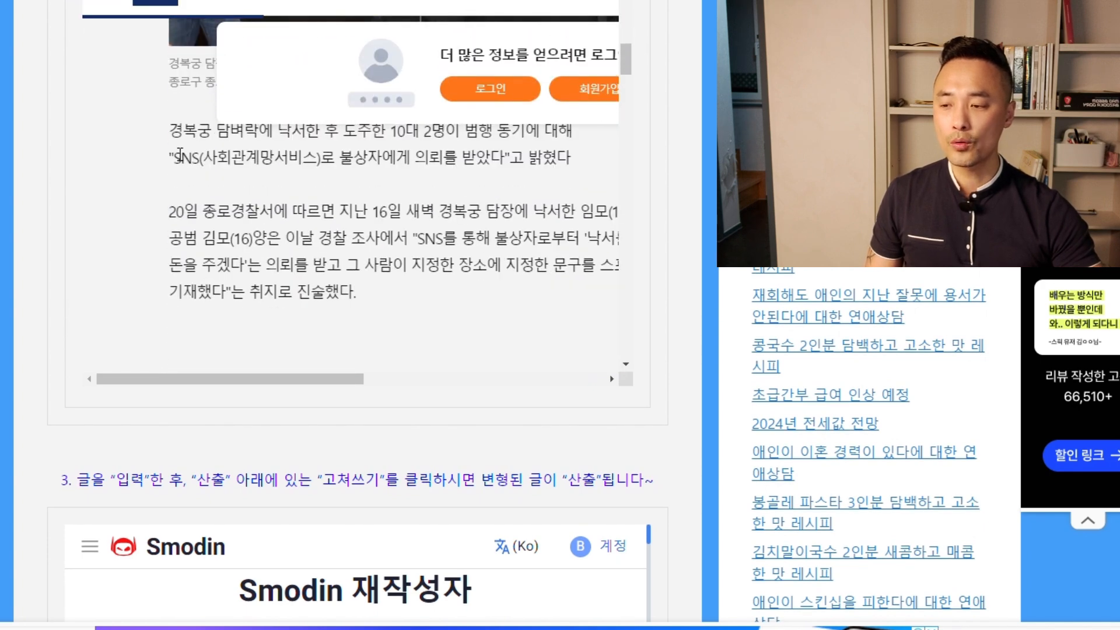
left_click_drag(168, 136, 379, 297)
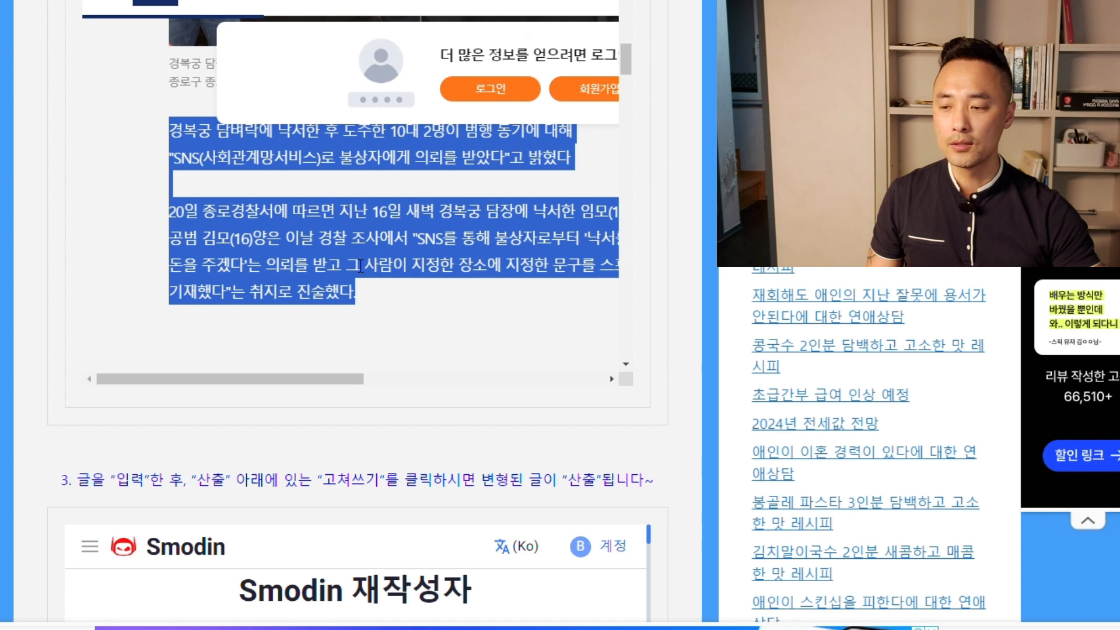
left_click_drag(170, 141, 368, 297)
scroll(369, 298, "down", 1)
scroll(369, 296, "down", 1)
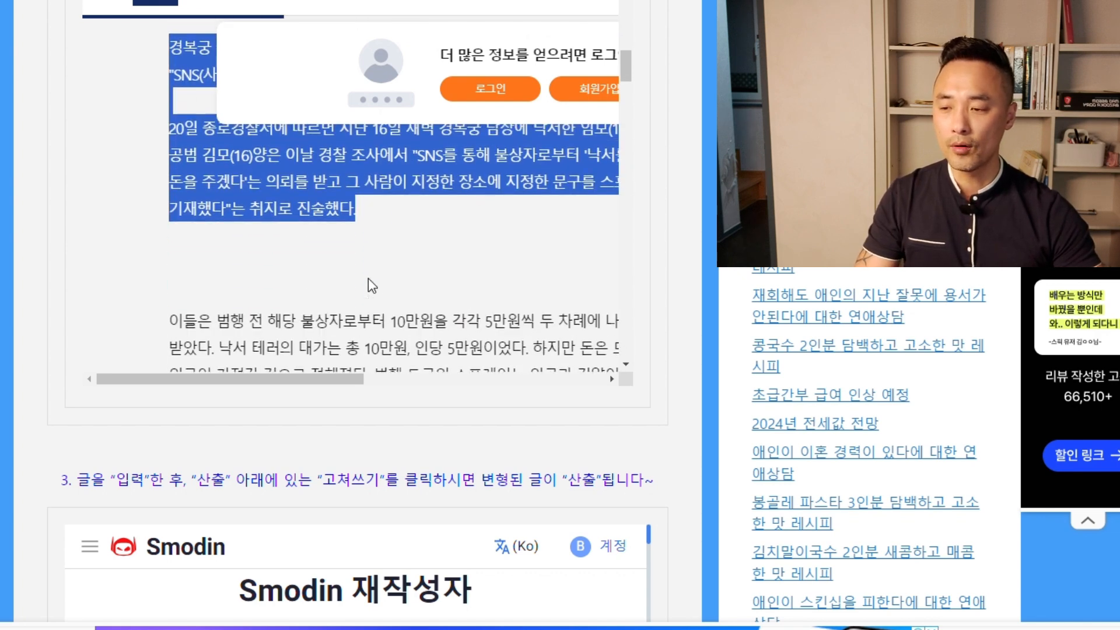
scroll(274, 217, "up", 2)
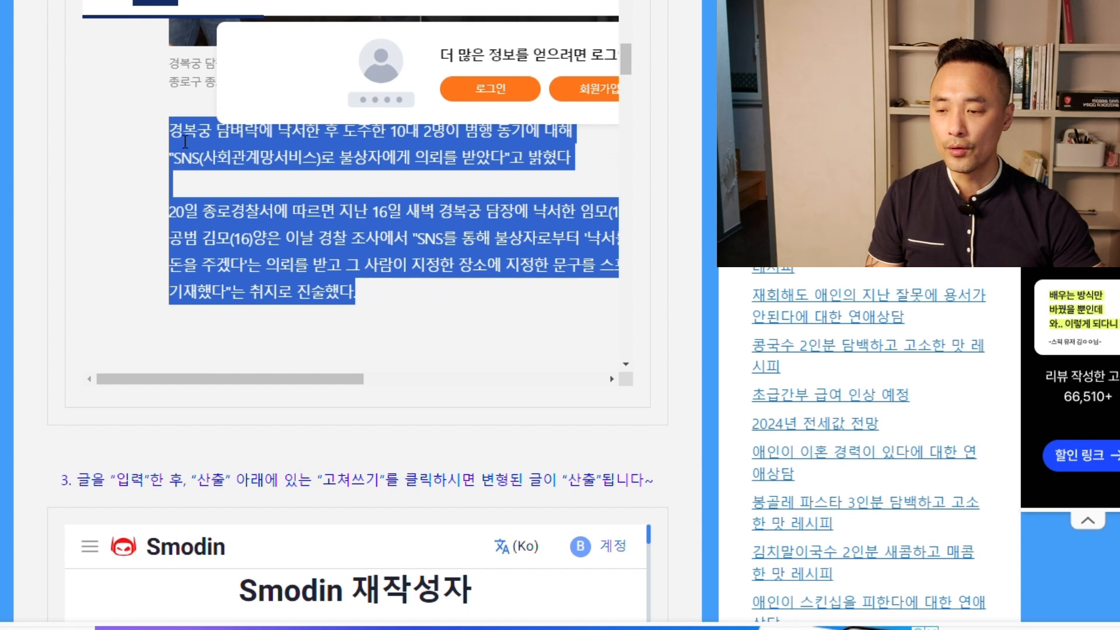
left_click_drag(295, 380, 332, 385)
left_click_drag(95, 127, 402, 269)
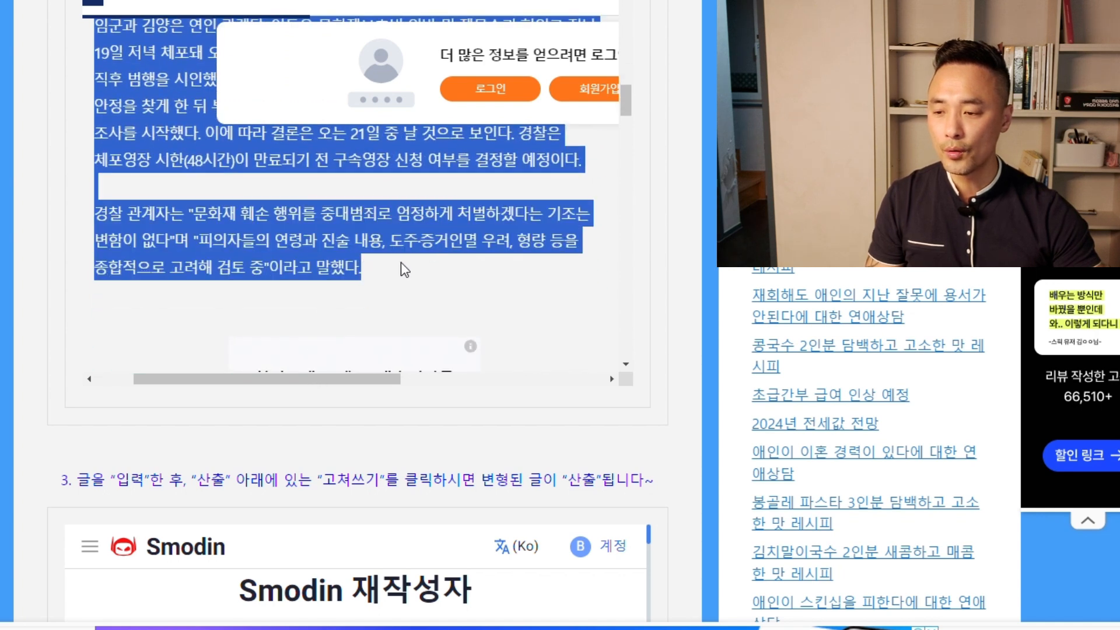
Step: Paste the copied article text into the input field of the Smodin rewriter
scroll(439, 306, "down", 3)
scroll(541, 312, "down", 3)
scroll(693, 285, "down", 5)
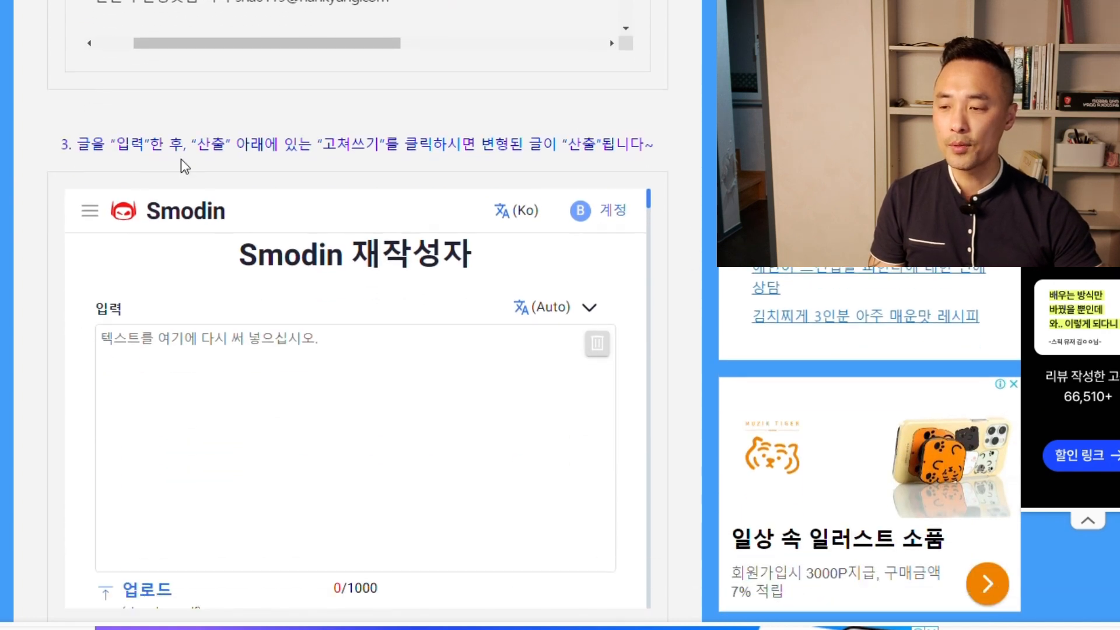
left_click(230, 349)
key("ctrl+v")
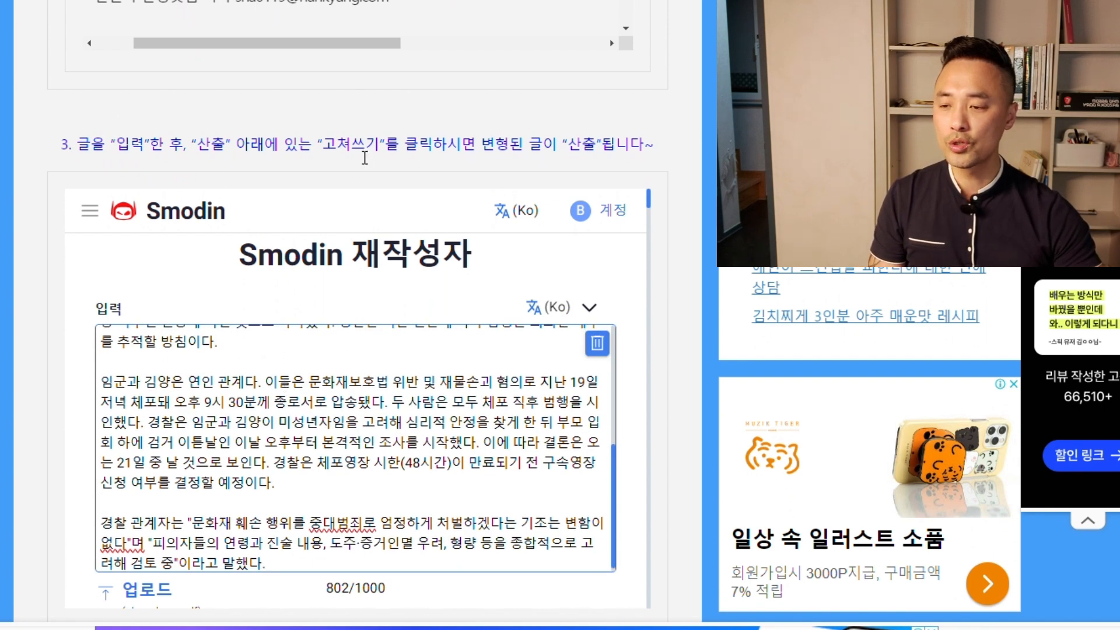
Step: Rewrite the pasted article in Smodin using the REWRITE method at strength 3, and check the output text
scroll(613, 227, "down", 6)
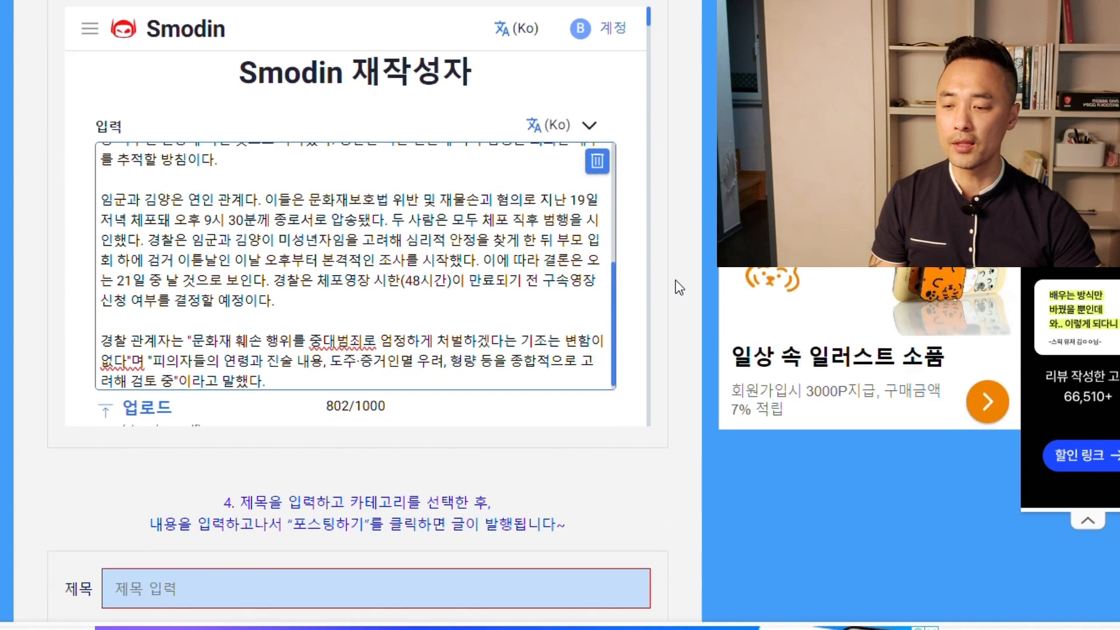
scroll(606, 140, "up", 3)
scroll(665, 132, "up", 3)
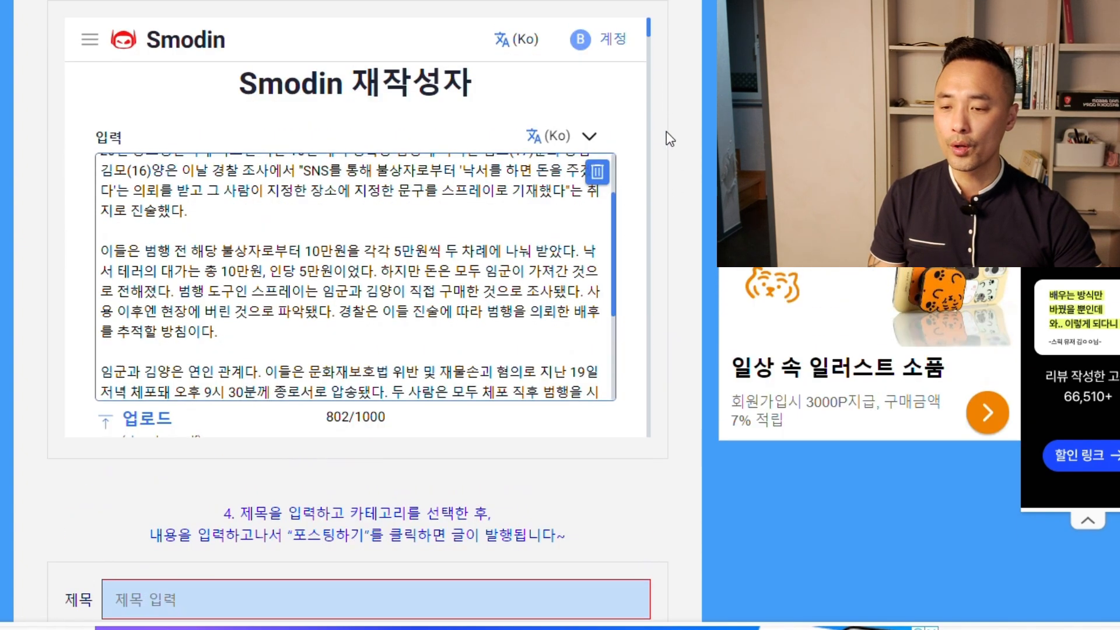
scroll(615, 175, "down", 7)
scroll(580, 179, "down", 3)
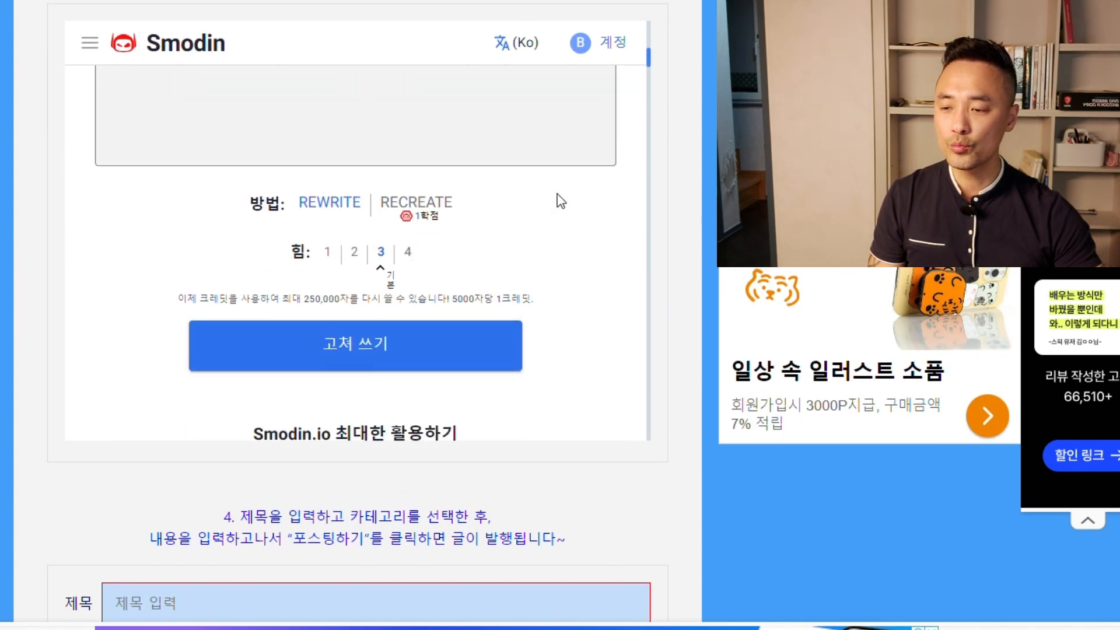
left_click(356, 330)
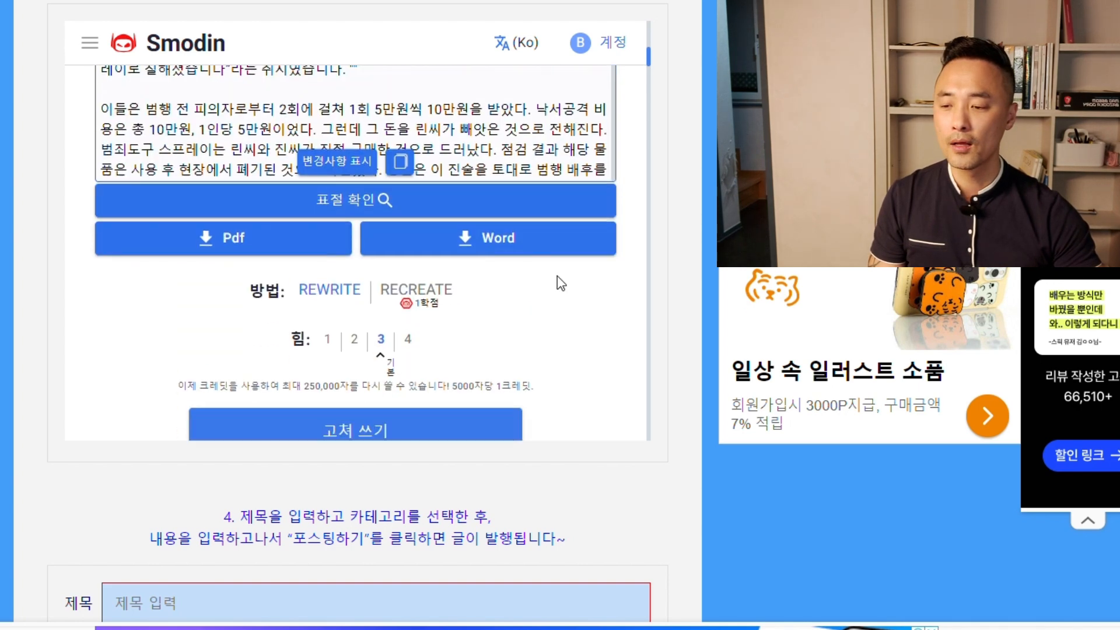
scroll(564, 284, "up", 3)
scroll(179, 190, "down", 2)
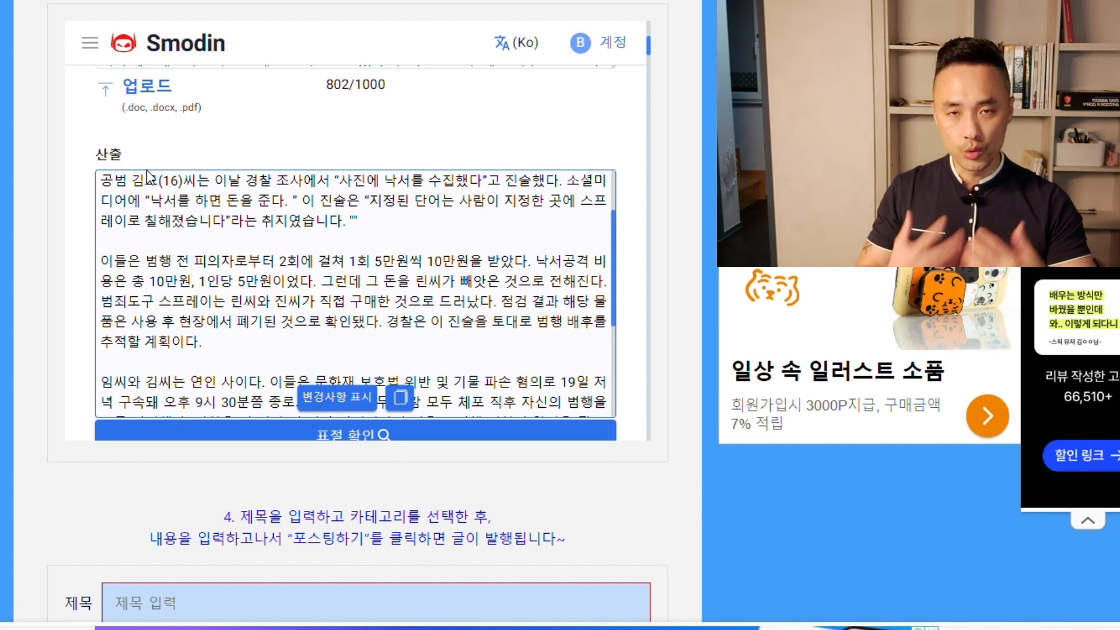
Step: Copy the rewritten text from the Smodin output and paste it into the post form's content field
left_click(402, 399)
scroll(461, 395, "down", 3)
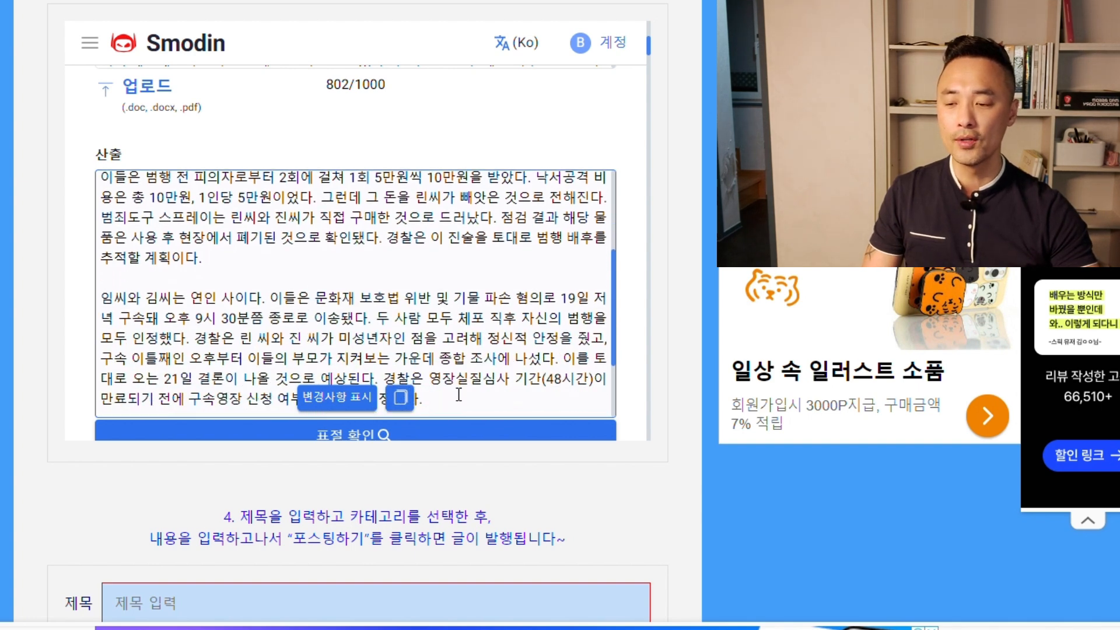
scroll(674, 340, "down", 2)
scroll(674, 335, "down", 1)
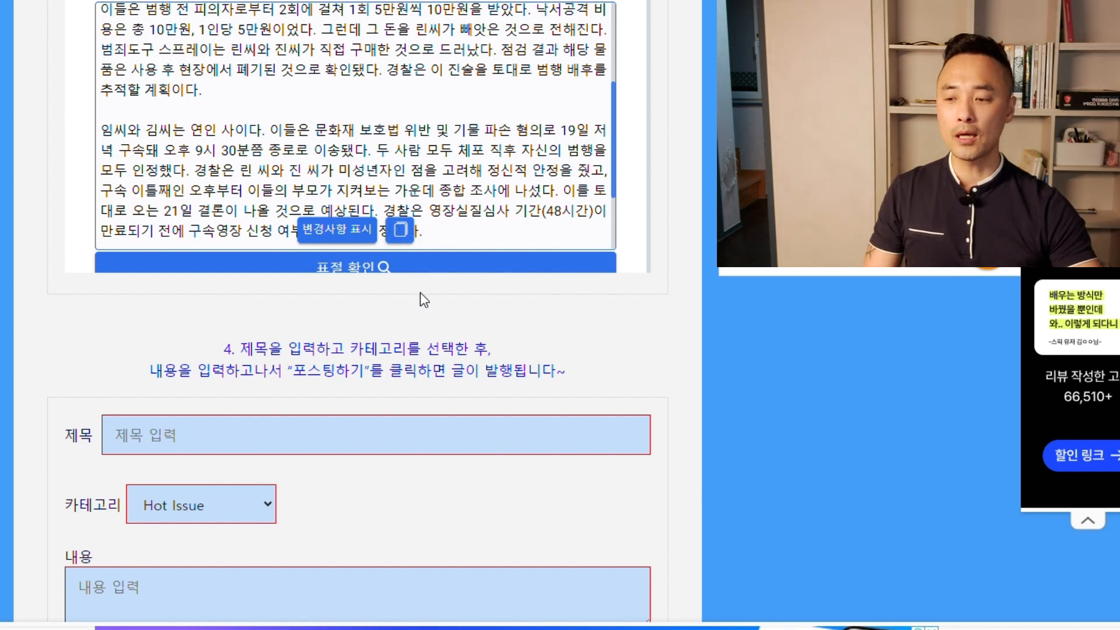
scroll(397, 303, "down", 3)
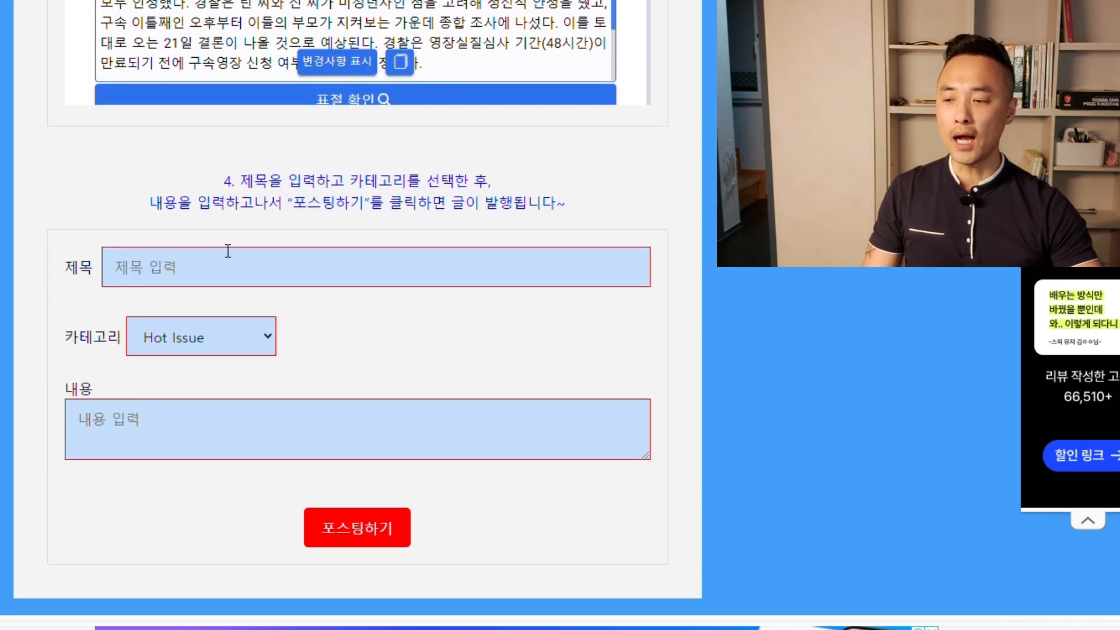
left_click(223, 413)
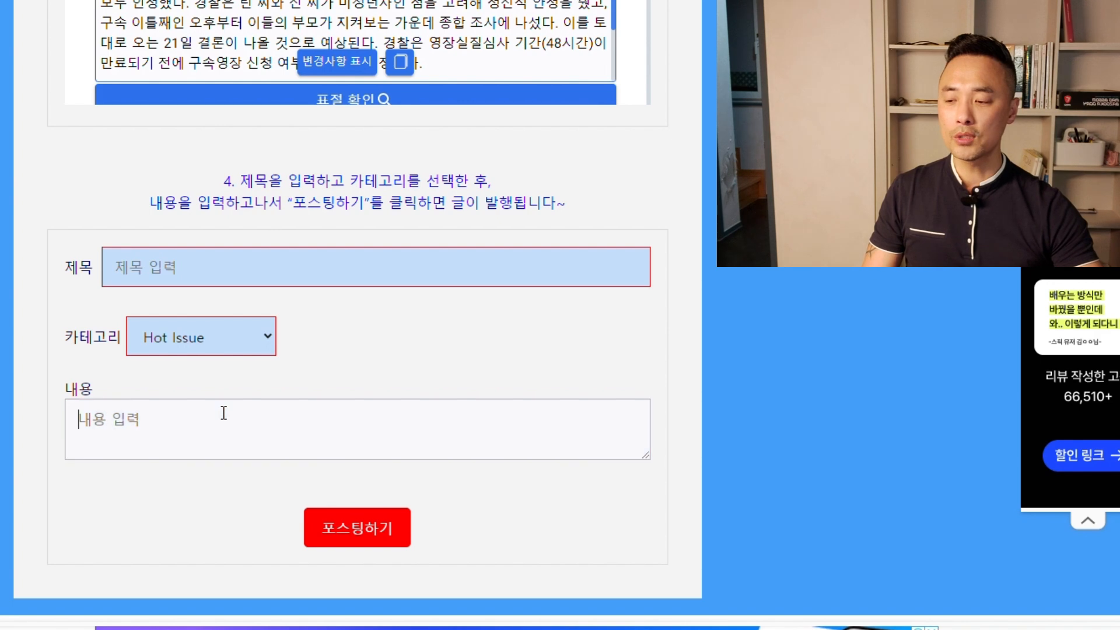
key("ctrl+v")
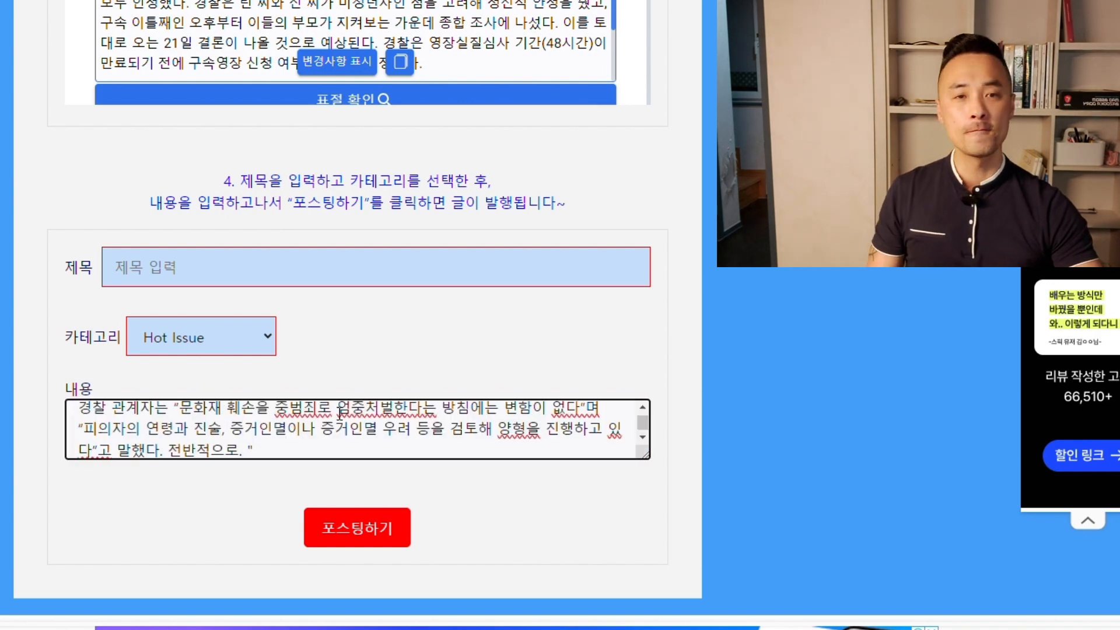
Step: Keep the post category on Hot Issue and enter the title "경복궁 담장 스프레이 낙서범 검거"
left_click(244, 338)
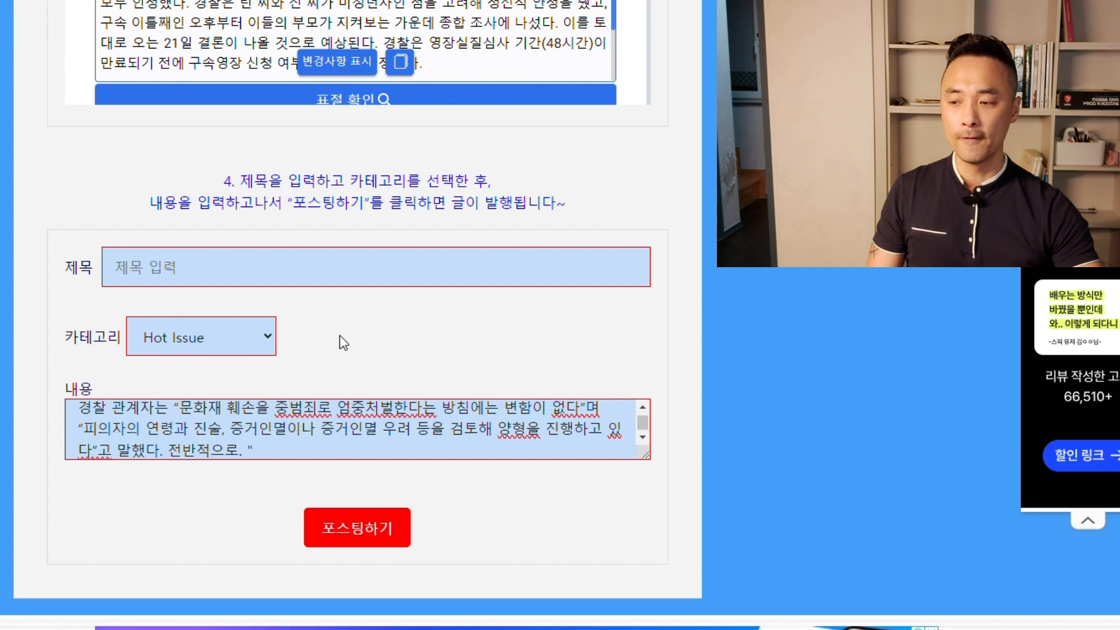
left_click(288, 280)
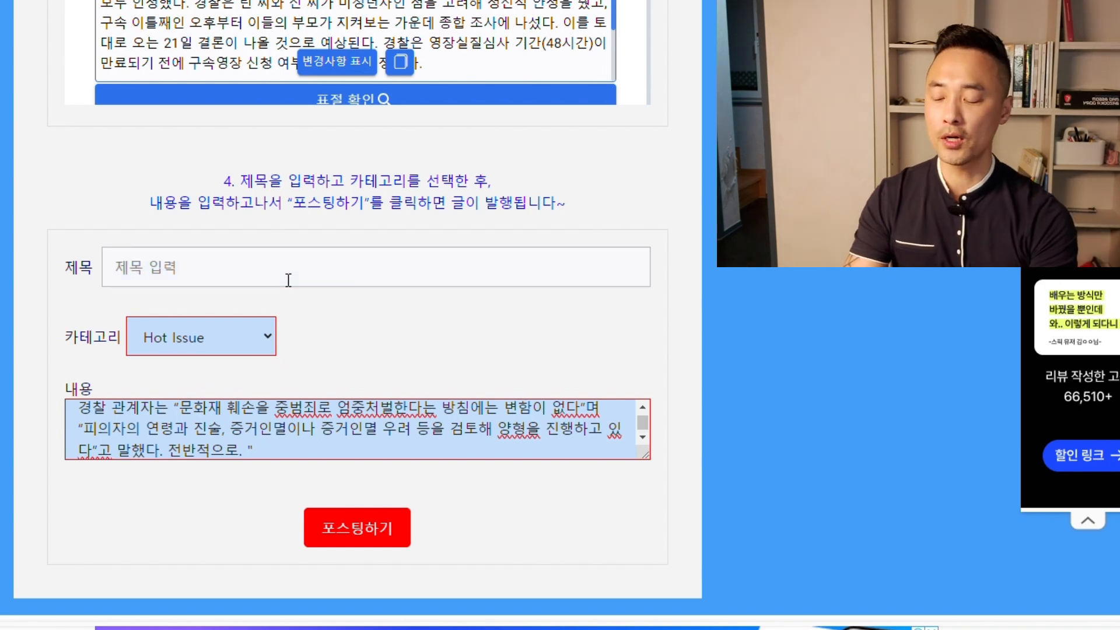
type("rud")
key("BackSpace")
key("BackSpace")
key("BackSpace")
type("경")
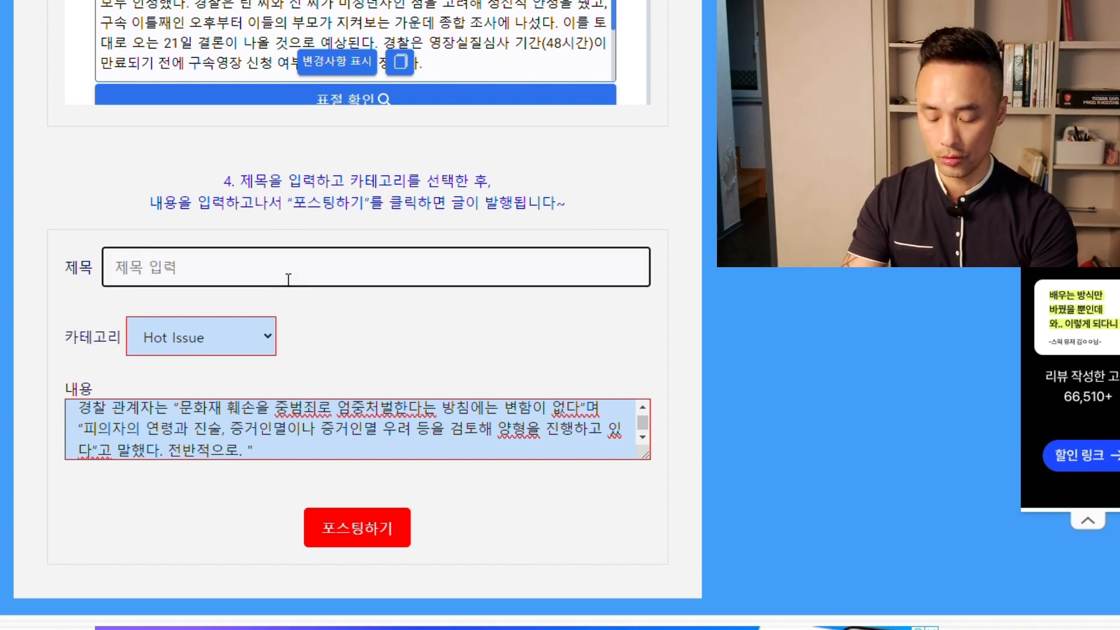
type("복궁 담지 스프레이")
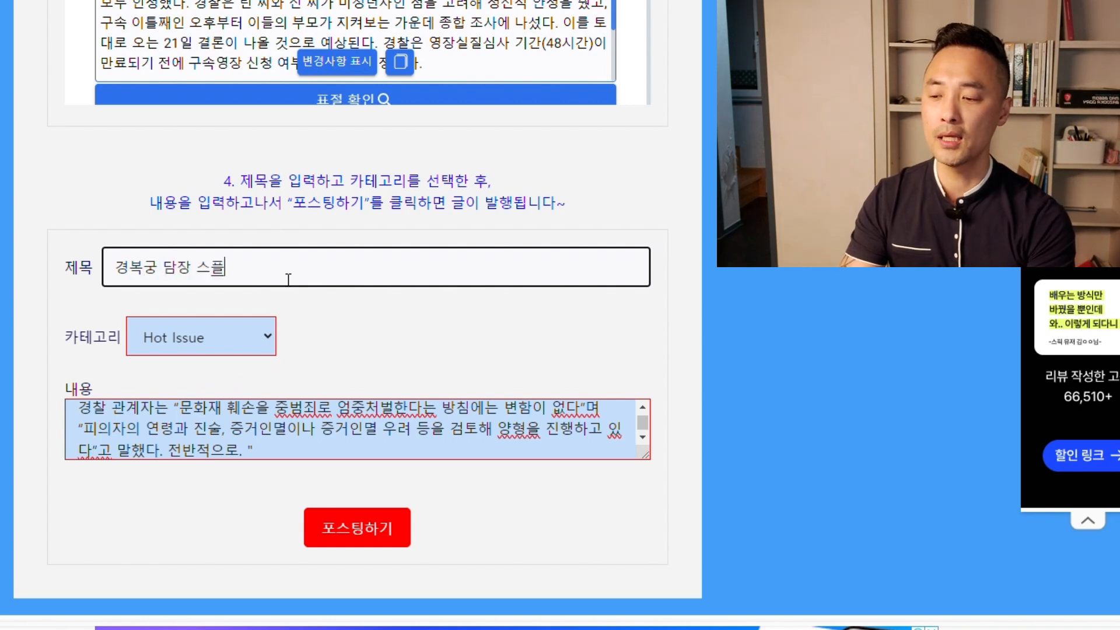
type(" 낙서범 검거")
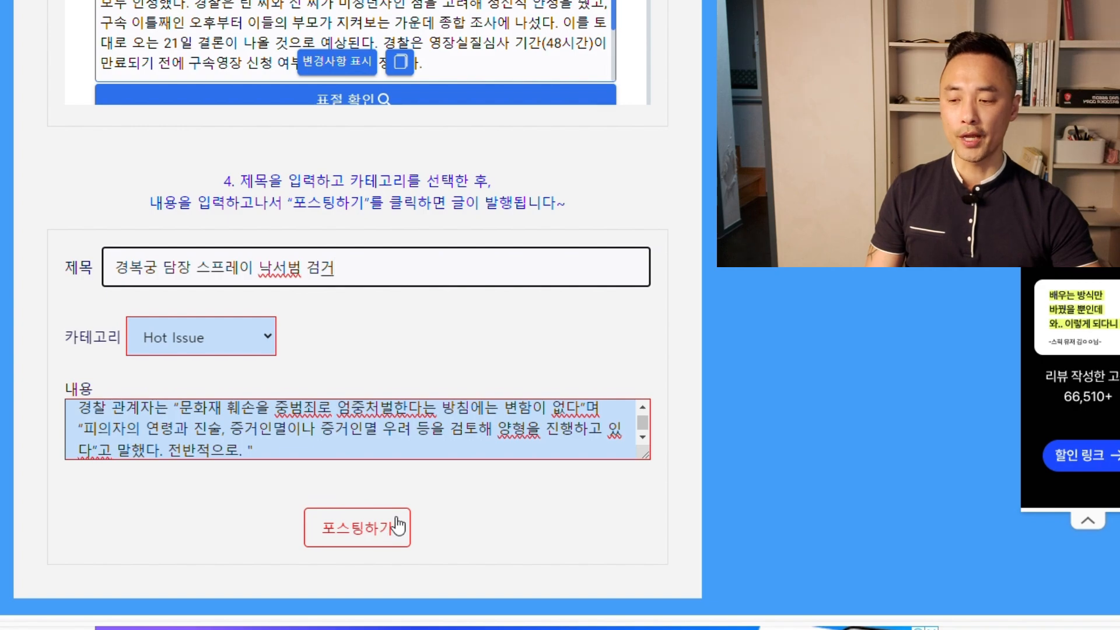
Step: Review the posting page from the keyword search and news results through the article viewer to the rewritten text
scroll(687, 290, "up", 20)
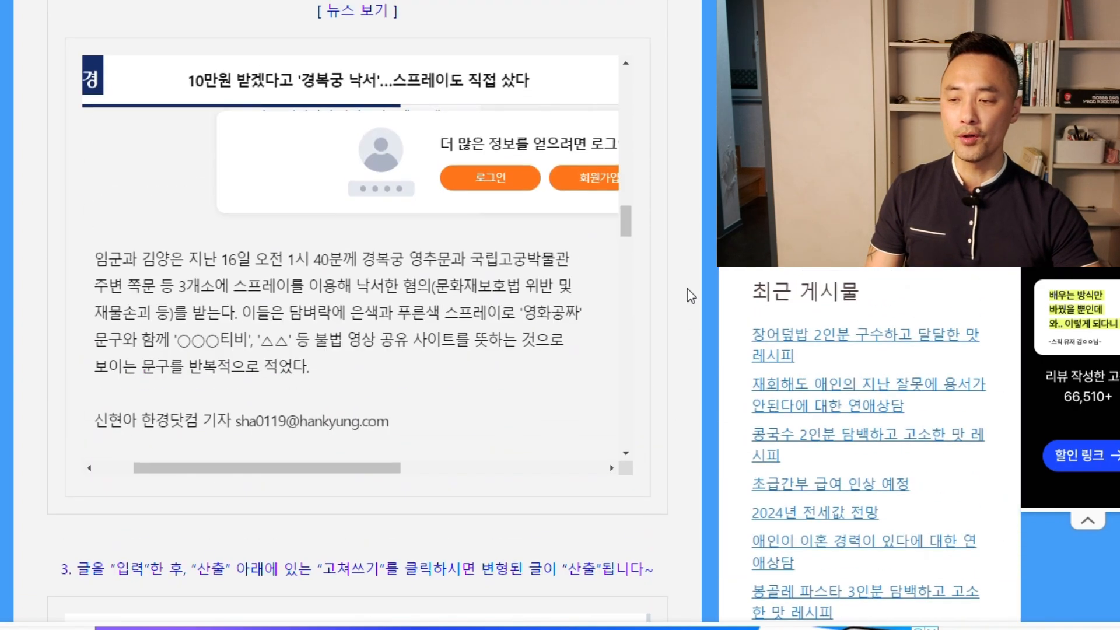
scroll(241, 343, "up", 2)
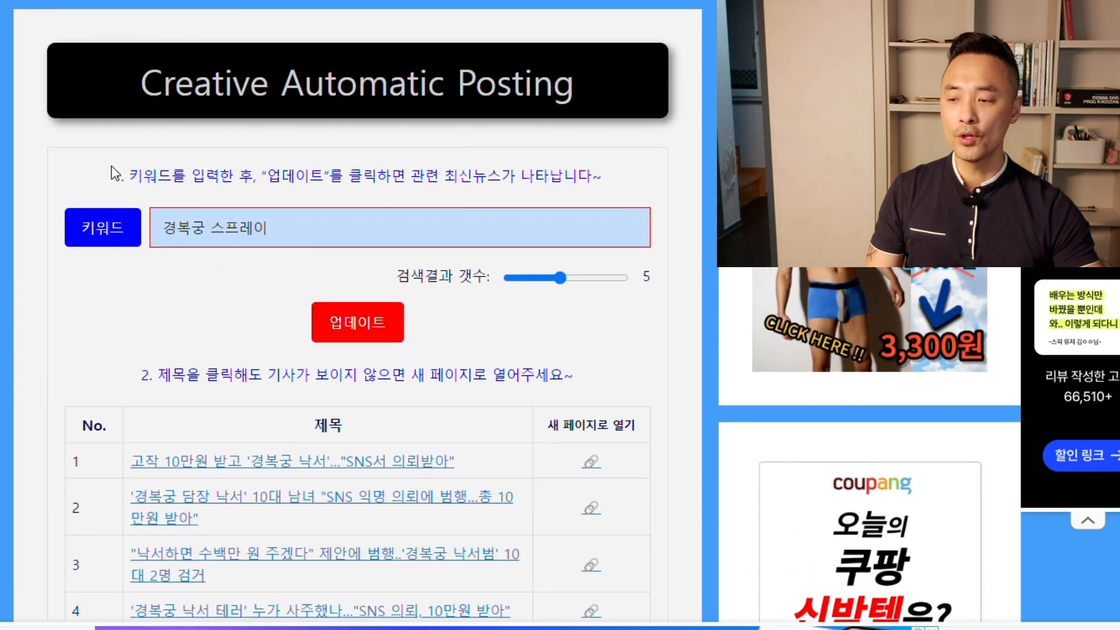
scroll(408, 344, "down", 4)
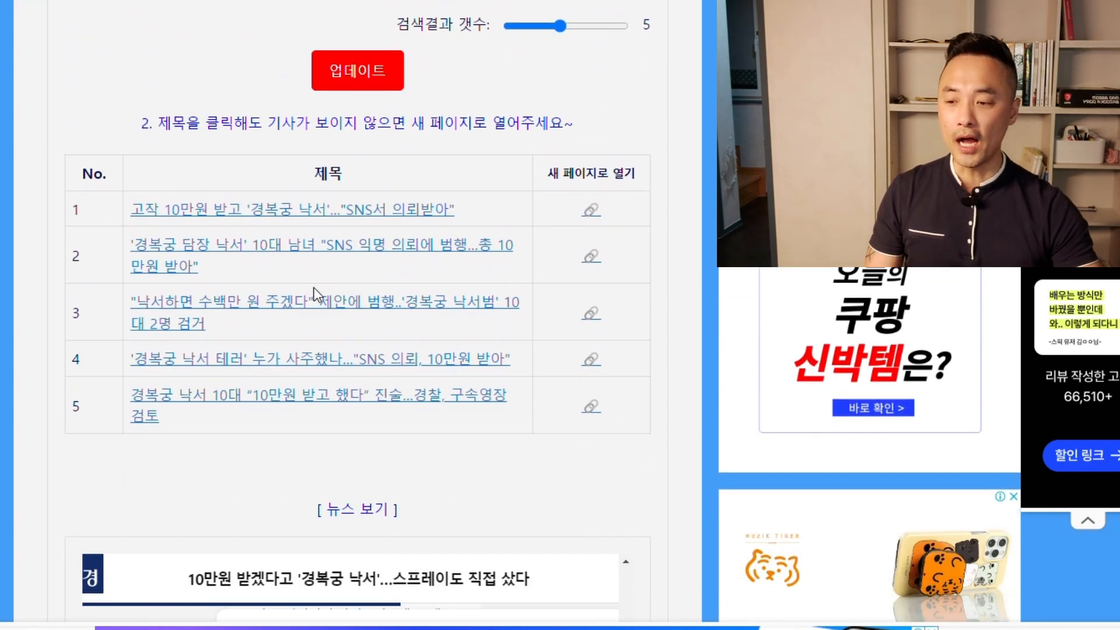
scroll(309, 294, "down", 10)
scroll(670, 329, "down", 6)
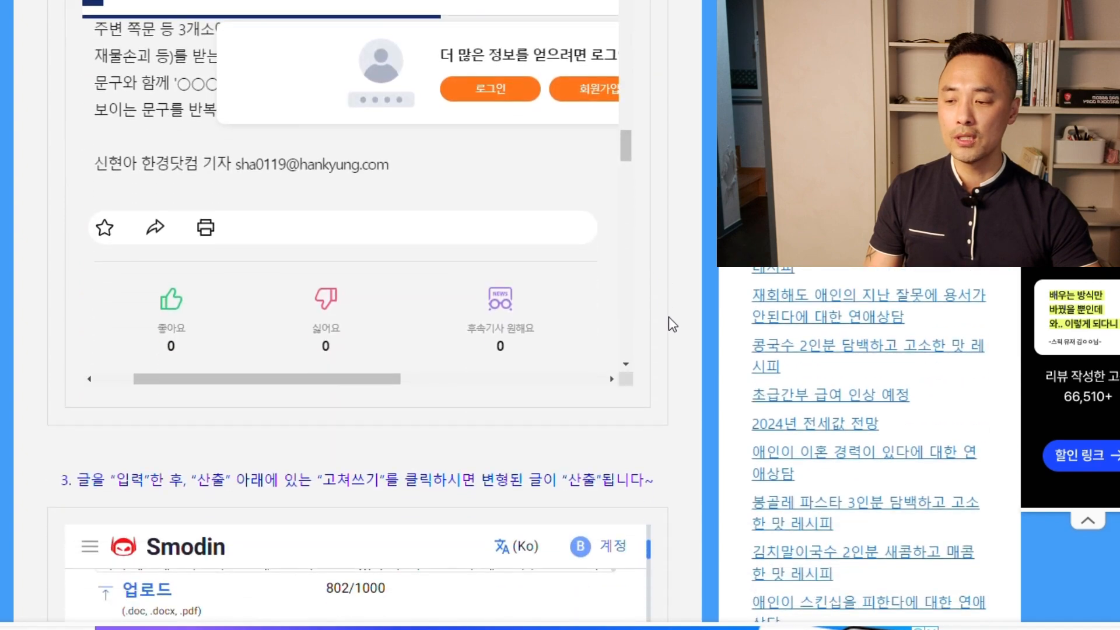
scroll(670, 320, "down", 7)
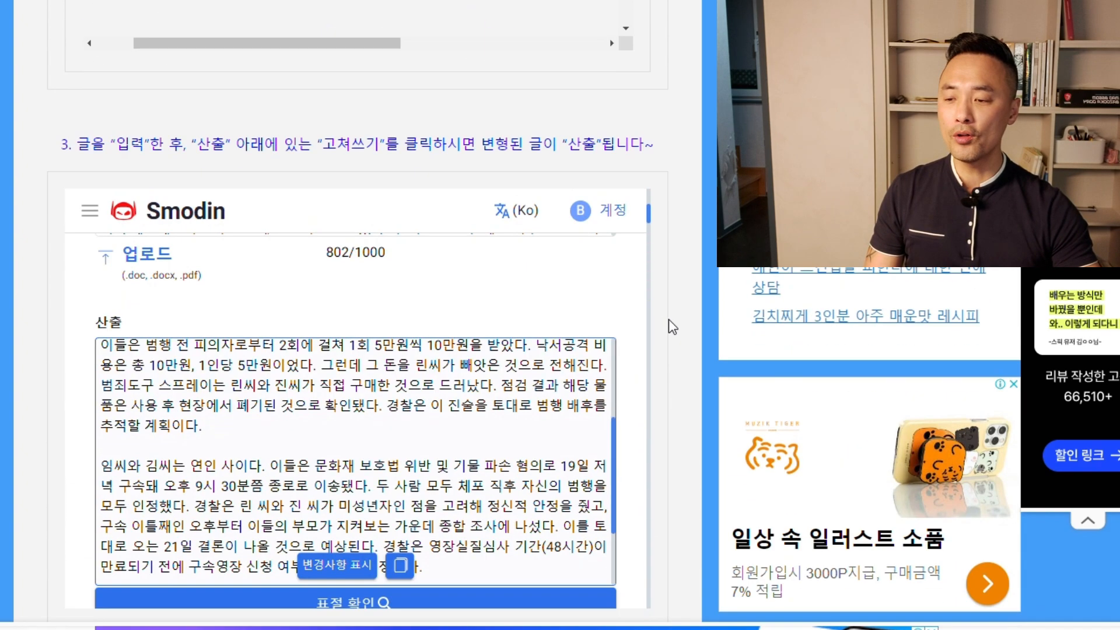
scroll(397, 291, "up", 2)
scroll(397, 291, "down", 3)
scroll(639, 243, "down", 5)
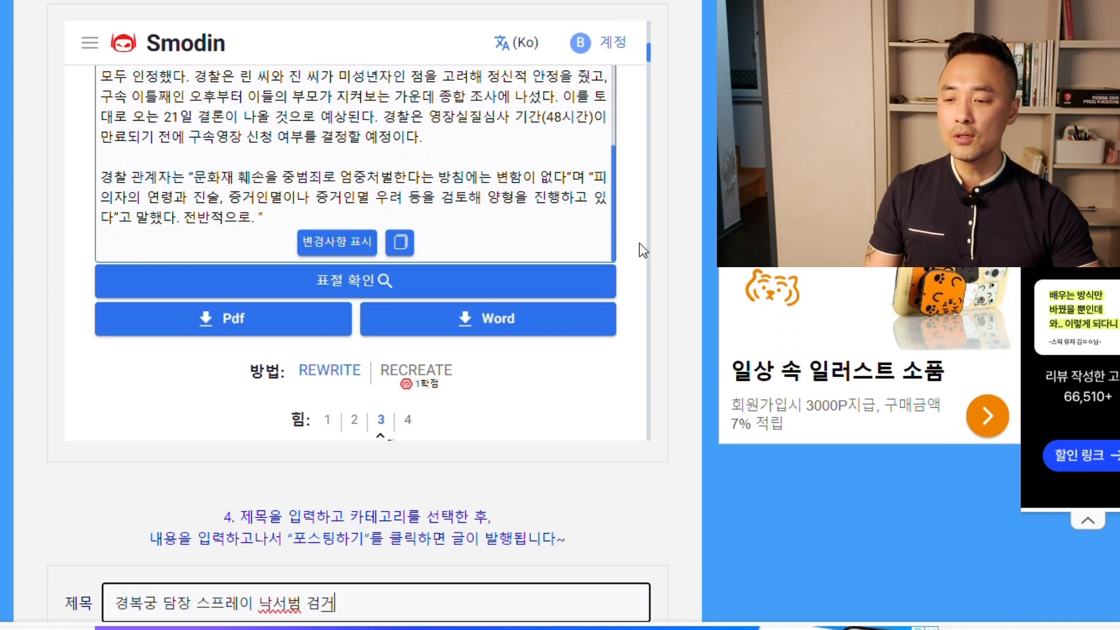
Step: Compare the original article in Smodin's input with the rewritten output text
scroll(639, 243, "up", 9)
scroll(639, 243, "up", 2)
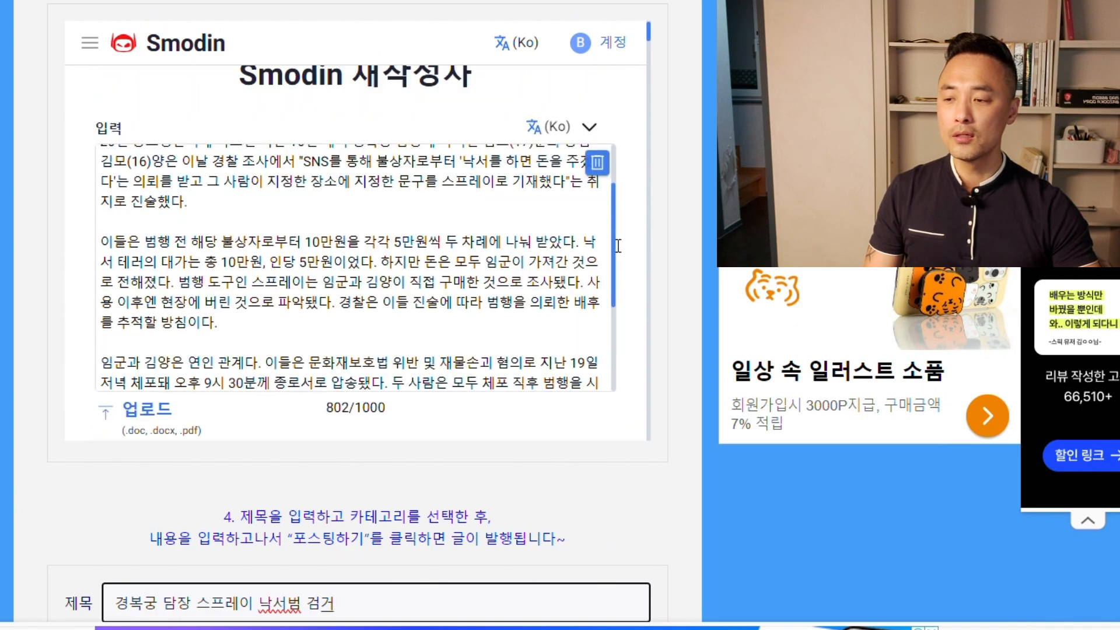
scroll(630, 264, "down", 6)
scroll(633, 269, "down", 3)
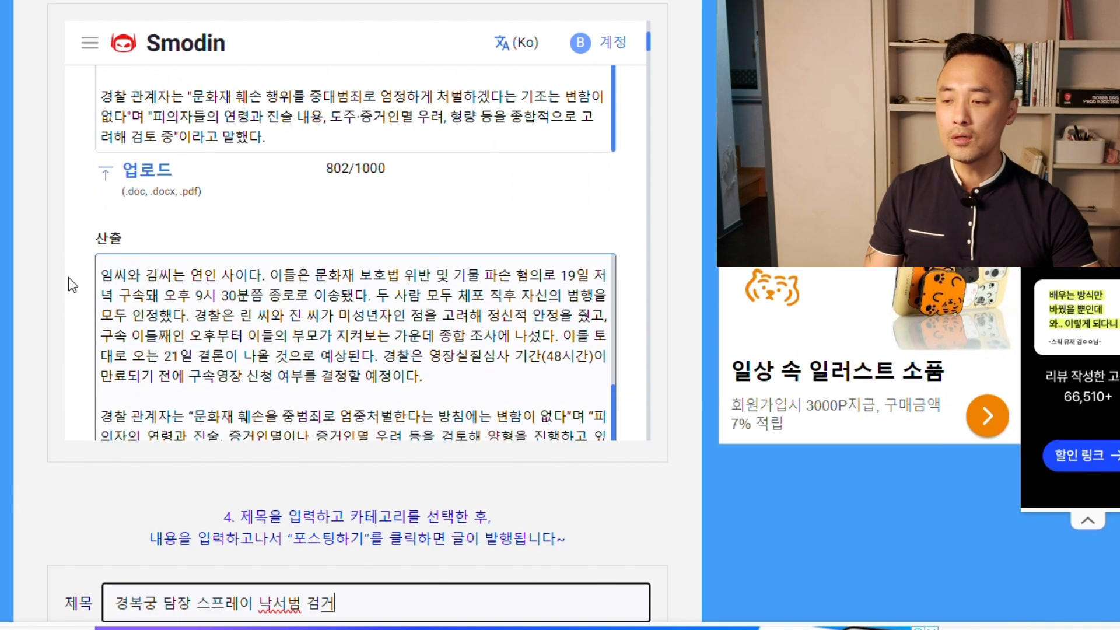
scroll(694, 309, "down", 6)
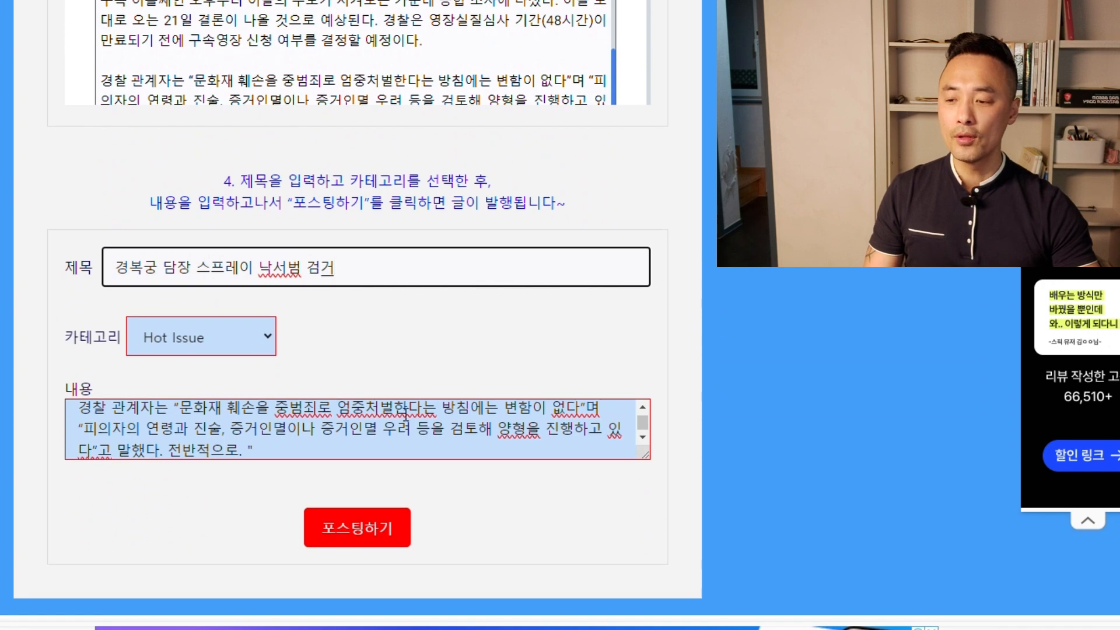
Step: Check the title in the posting form, publish the post and dismiss the confirmation message
double_click(241, 278)
triple_click(325, 277)
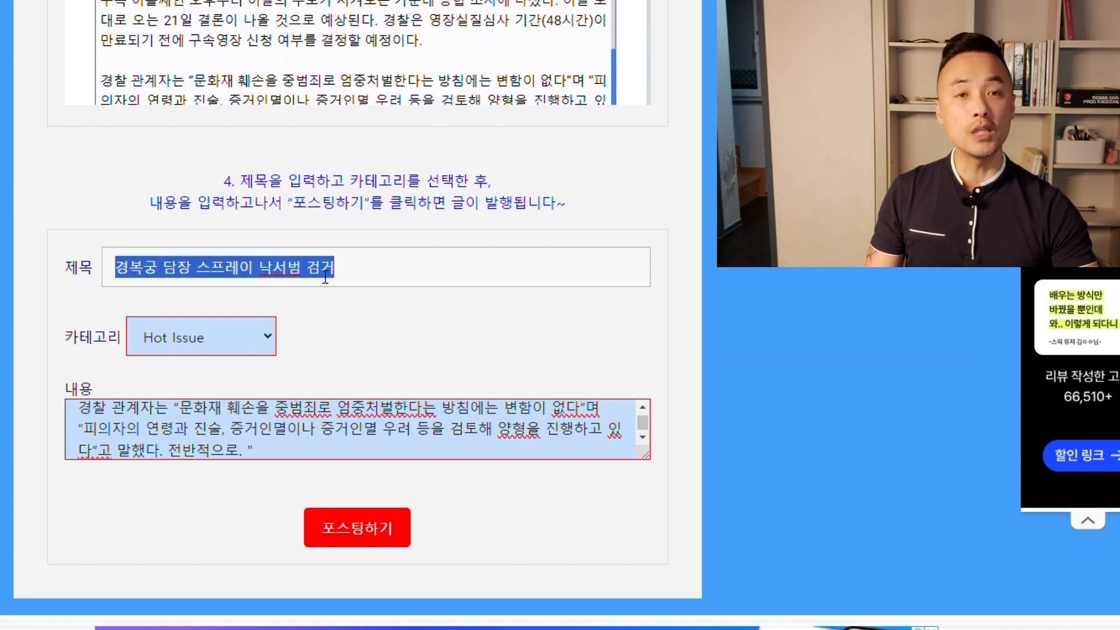
left_click(355, 284)
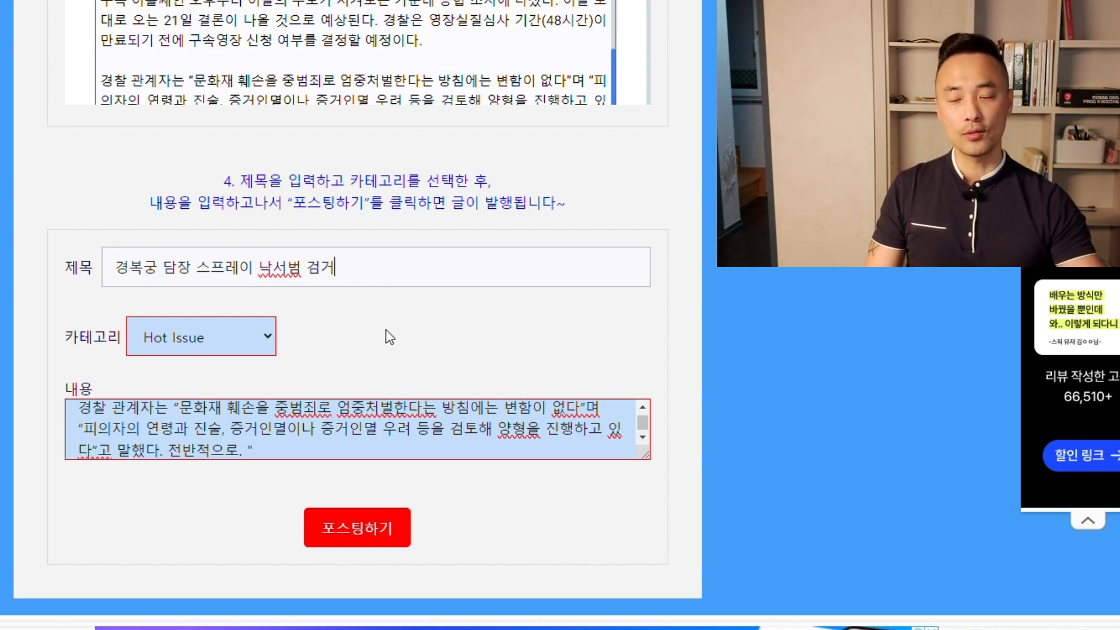
left_click(366, 528)
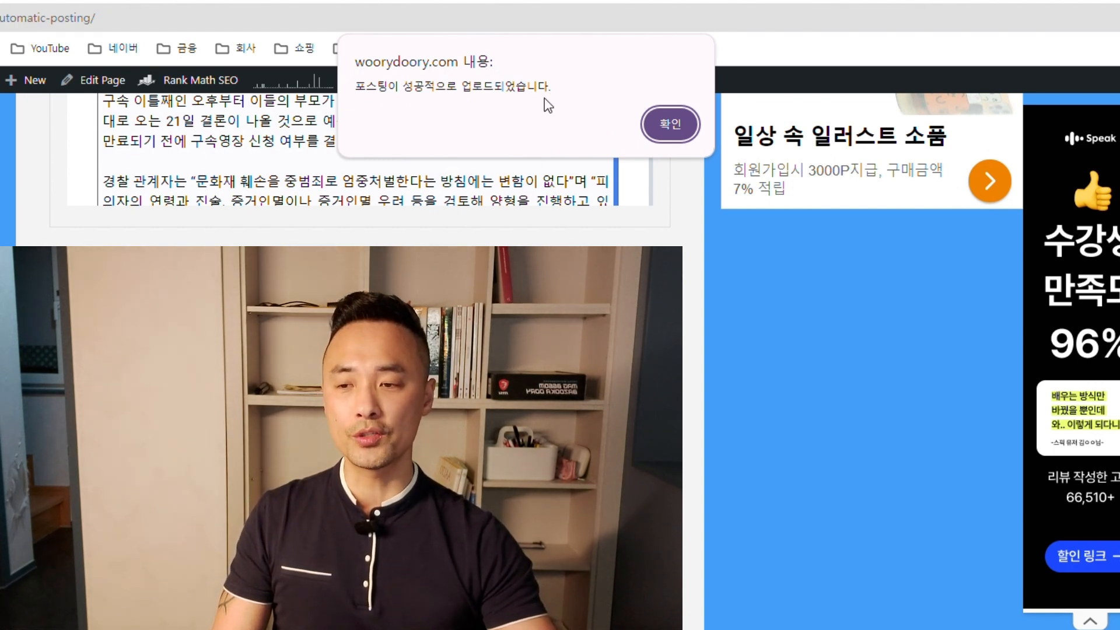
left_click(679, 132)
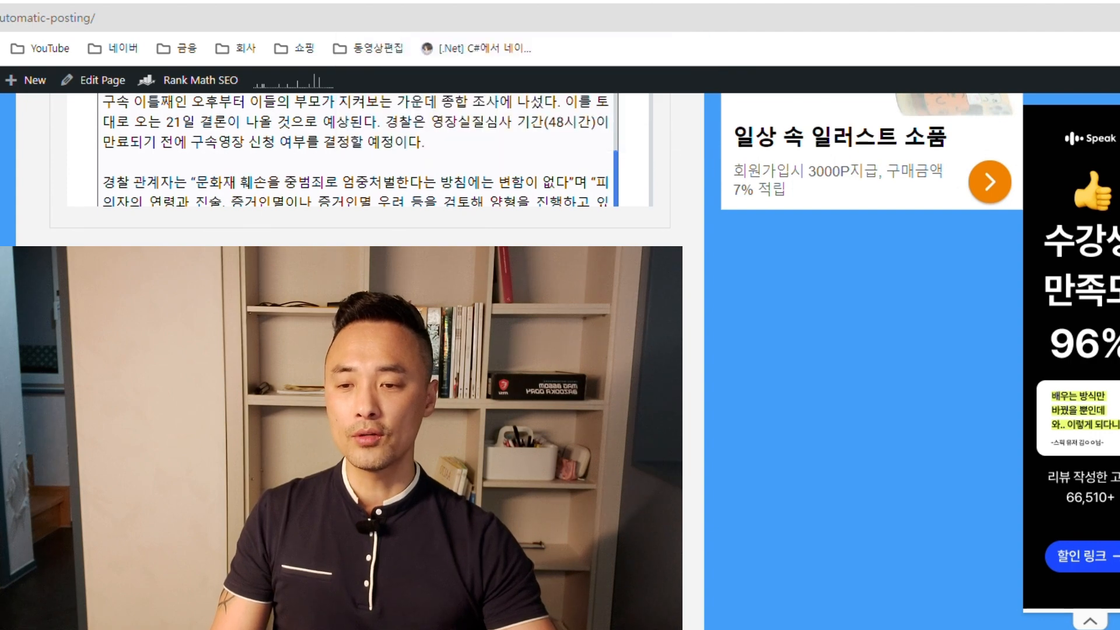
Step: Reload the page and open "경복궁 담장 스프레이 낙서범 검거" from the recent posts list, closing the ad
scroll(681, 138, "down", 10)
scroll(724, 267, "up", 2)
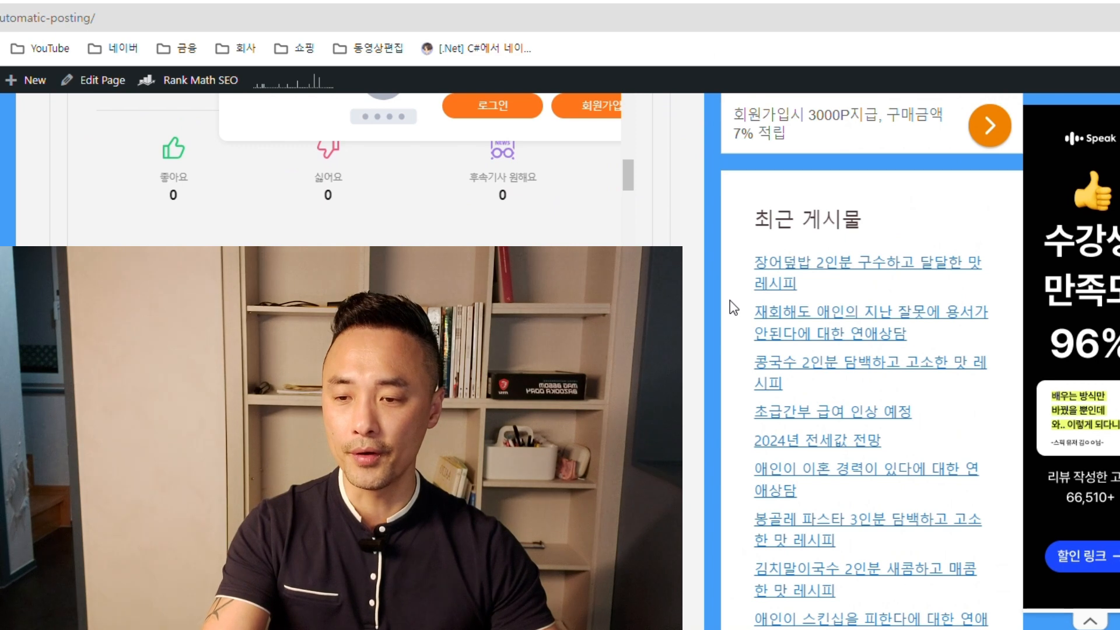
key("F5")
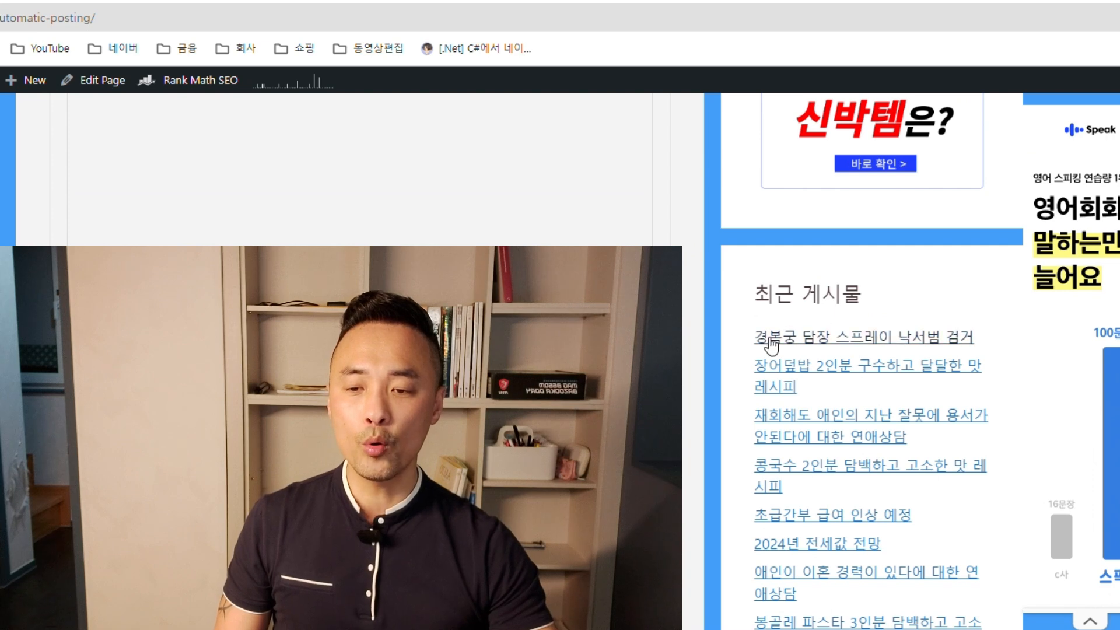
left_click(860, 346)
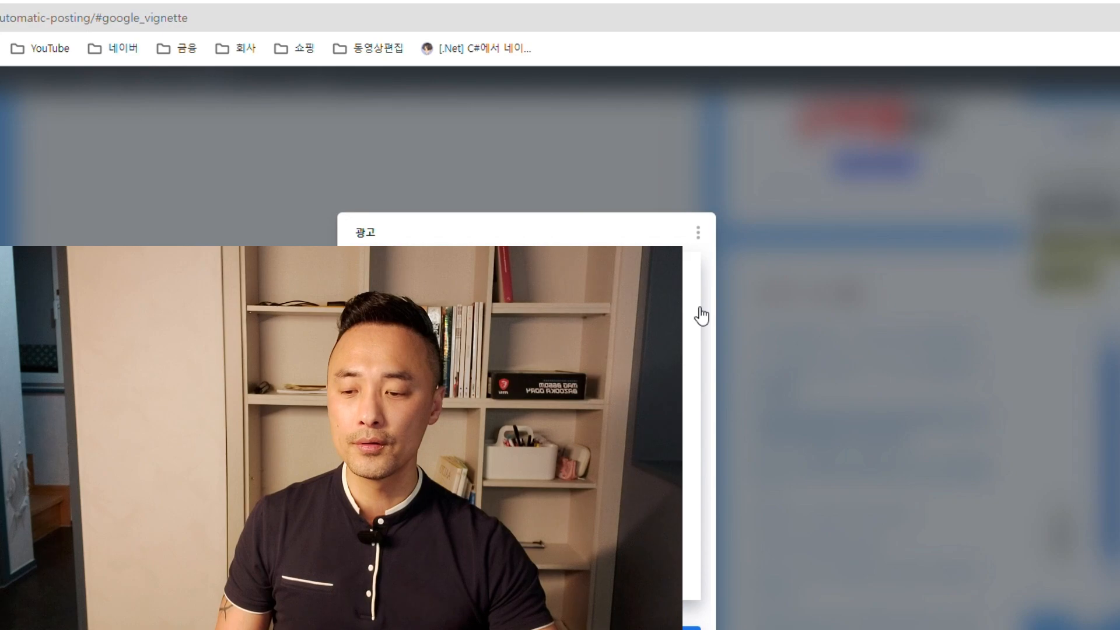
left_click(513, 628)
Step: Review the published post's title, Hot Issue banner and body text
scroll(489, 606, "down", 5)
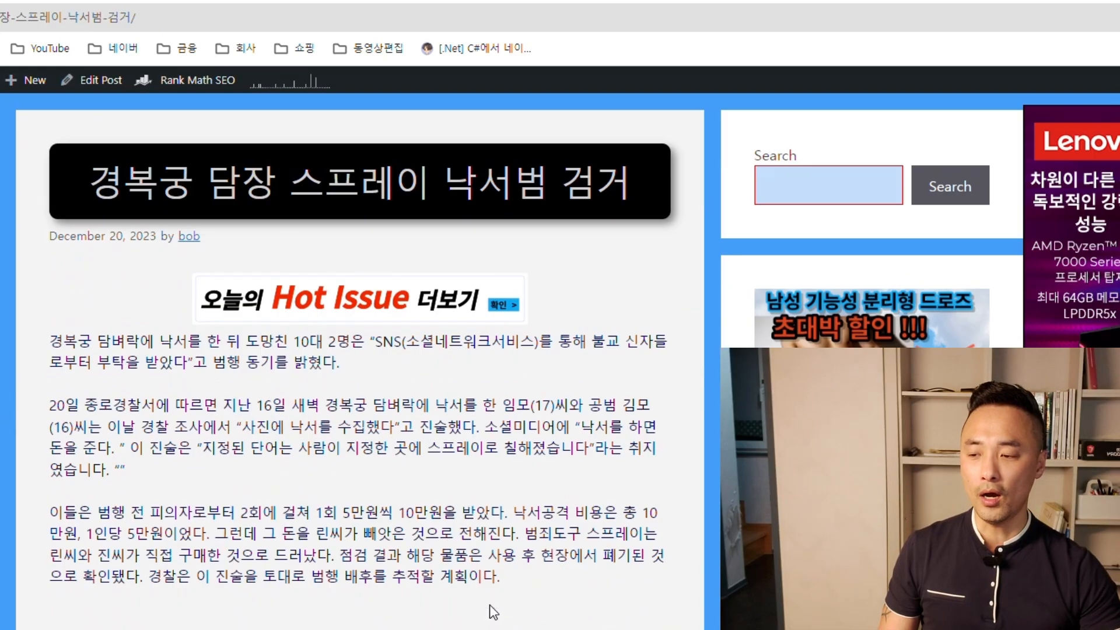
scroll(493, 609, "down", 5)
scroll(496, 606, "up", 5)
scroll(502, 598, "down", 3)
scroll(501, 596, "up", 5)
scroll(367, 460, "down", 1)
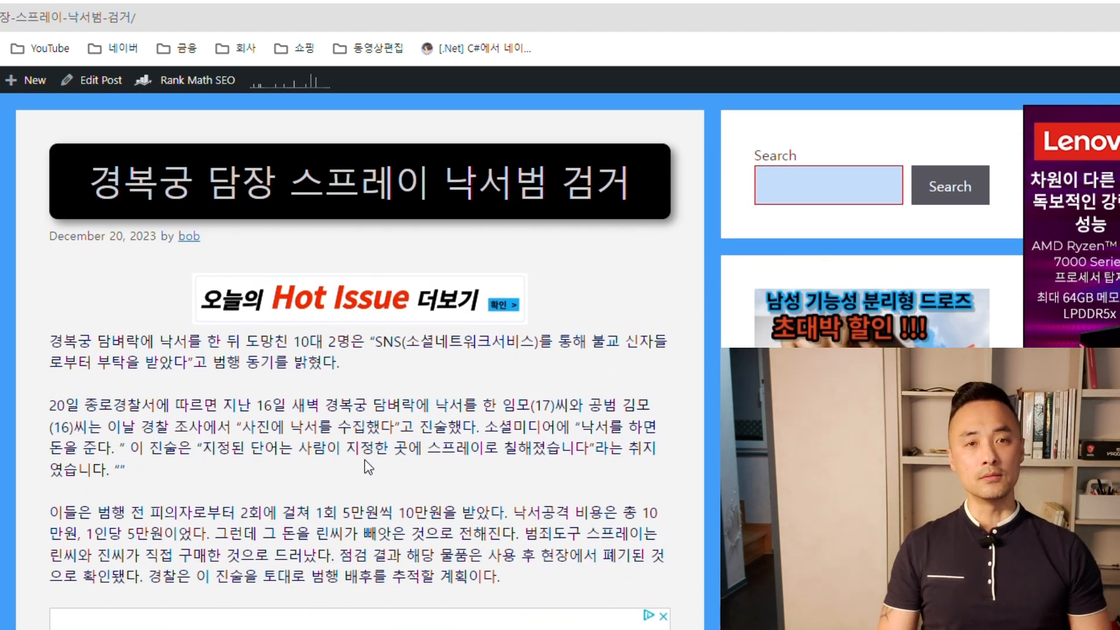